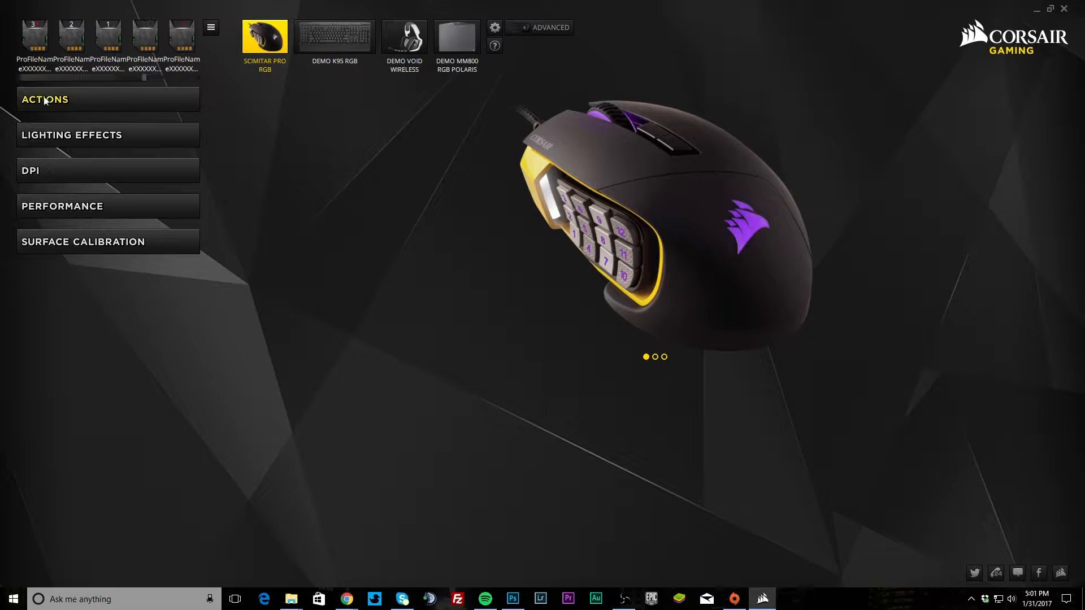
Switch to the Default profile, open its actions and look through the three views of the mouse.
left_click_drag(73, 77, 134, 83)
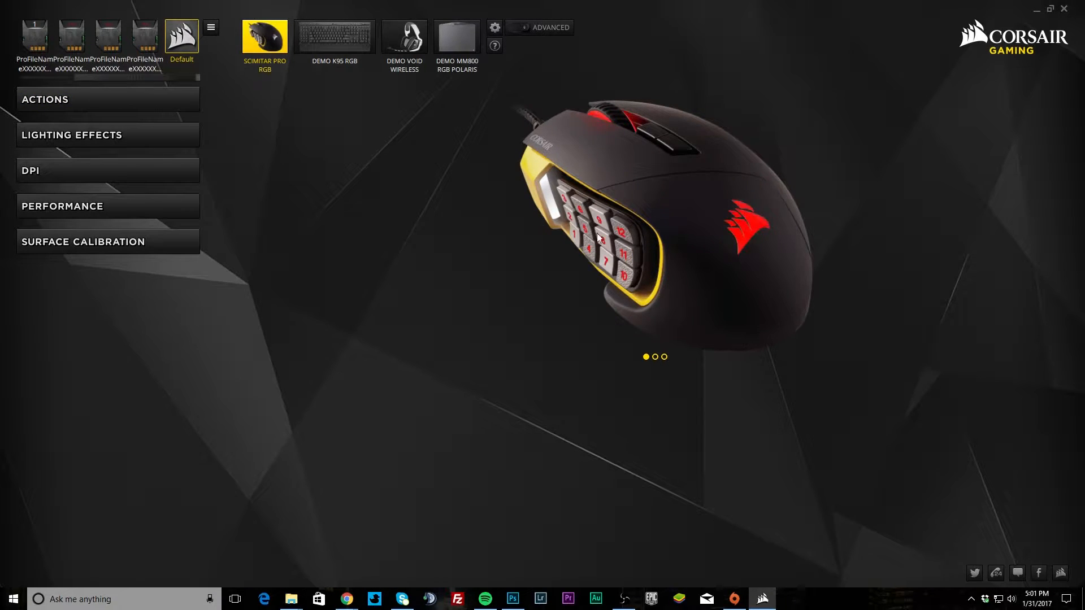
left_click(105, 100)
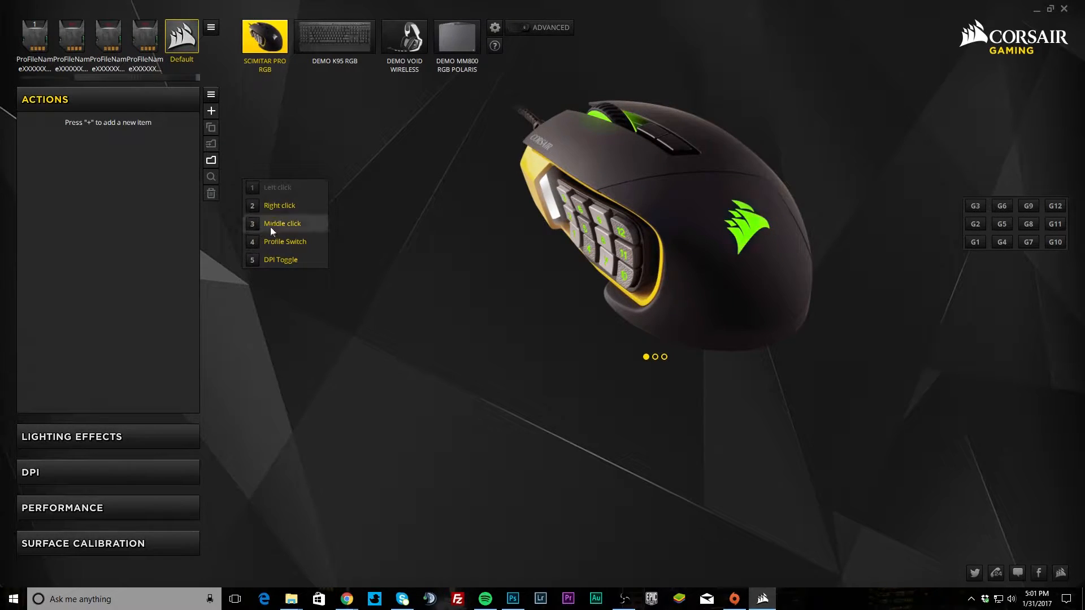
left_click(656, 358)
left_click(664, 357)
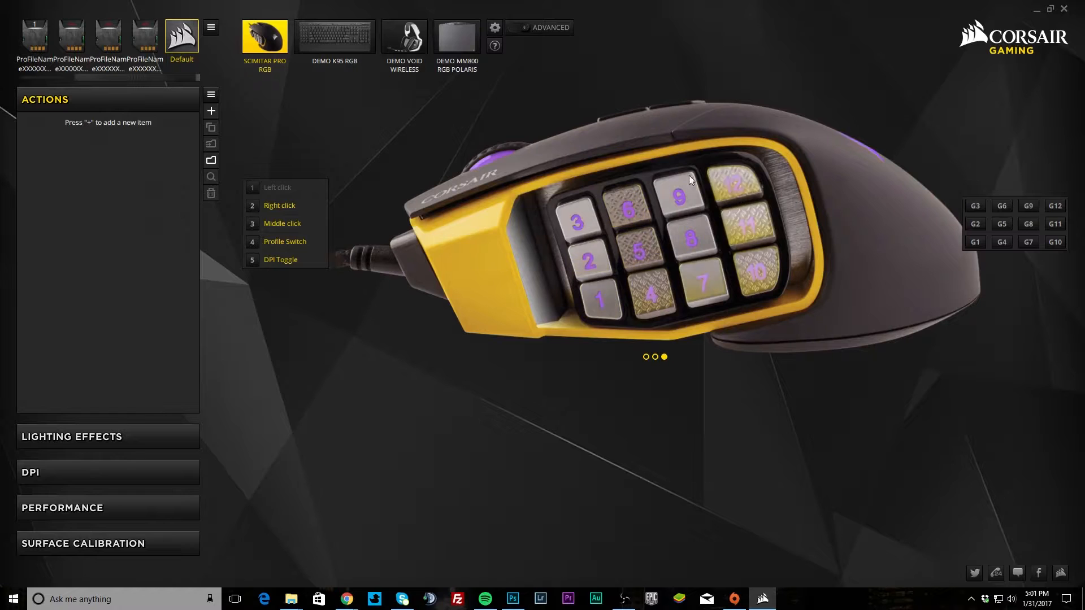
left_click(645, 357)
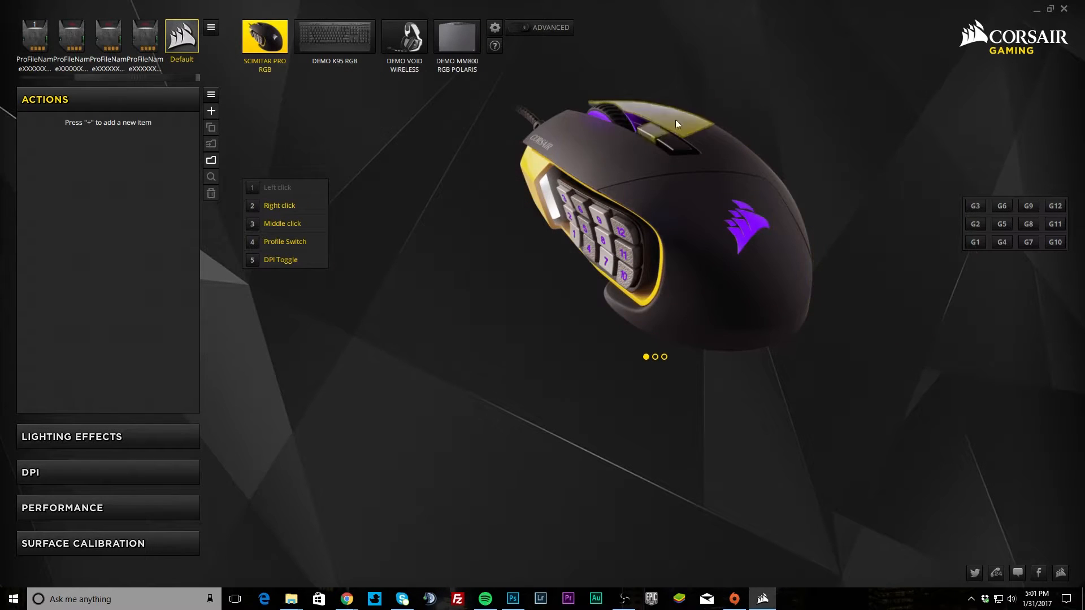
left_click(655, 357)
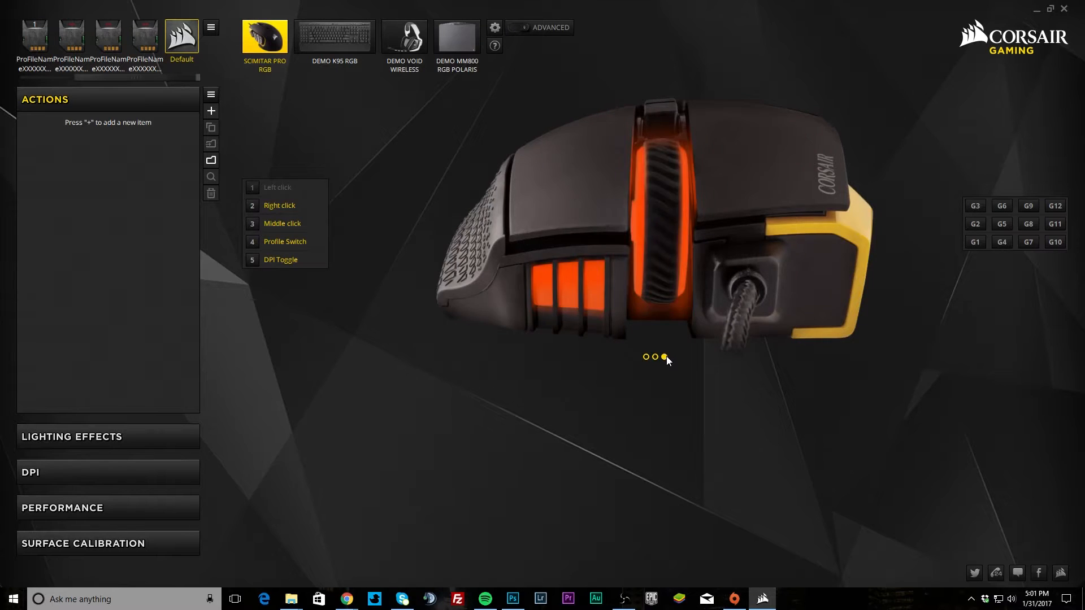
Show the mouse's side view and add a new macro action for side button 3.
left_click(664, 357)
left_click(593, 225)
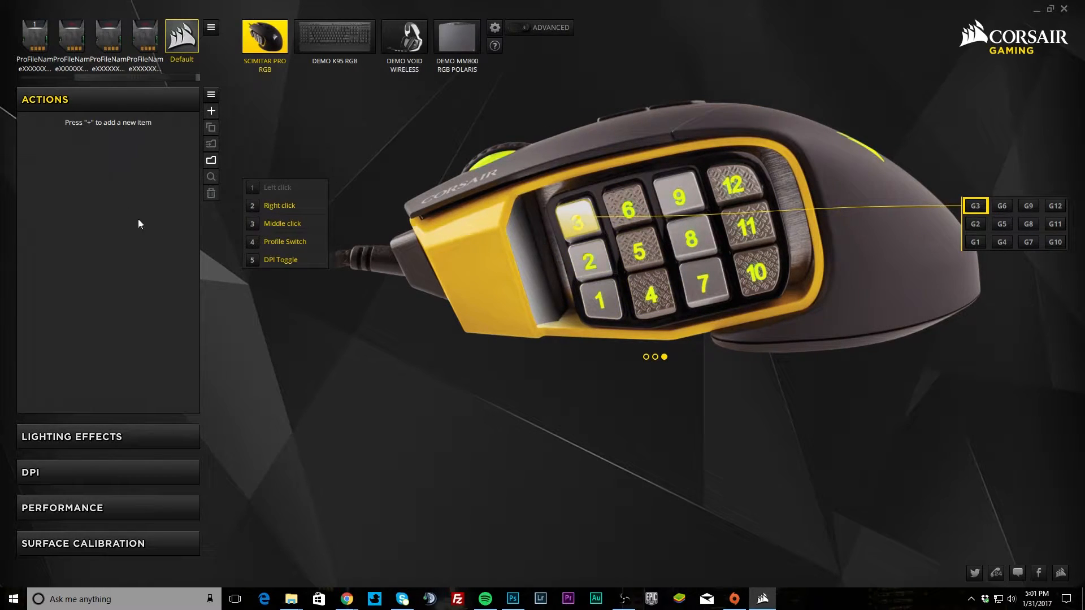
left_click(210, 113)
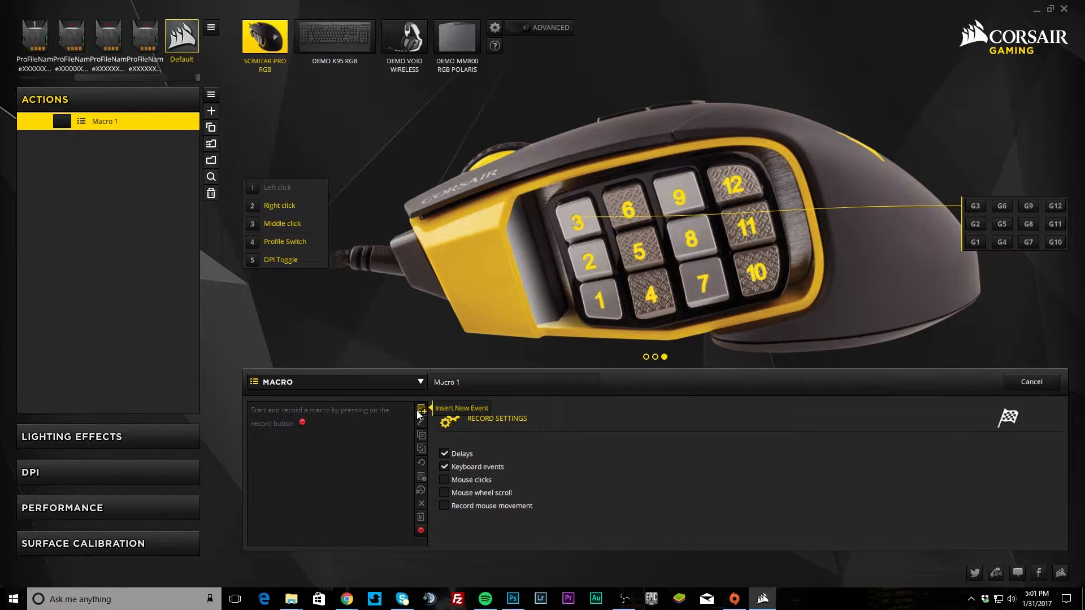
Change the new action's type to Text and then to Remap Key.
left_click(384, 385)
left_click(355, 416)
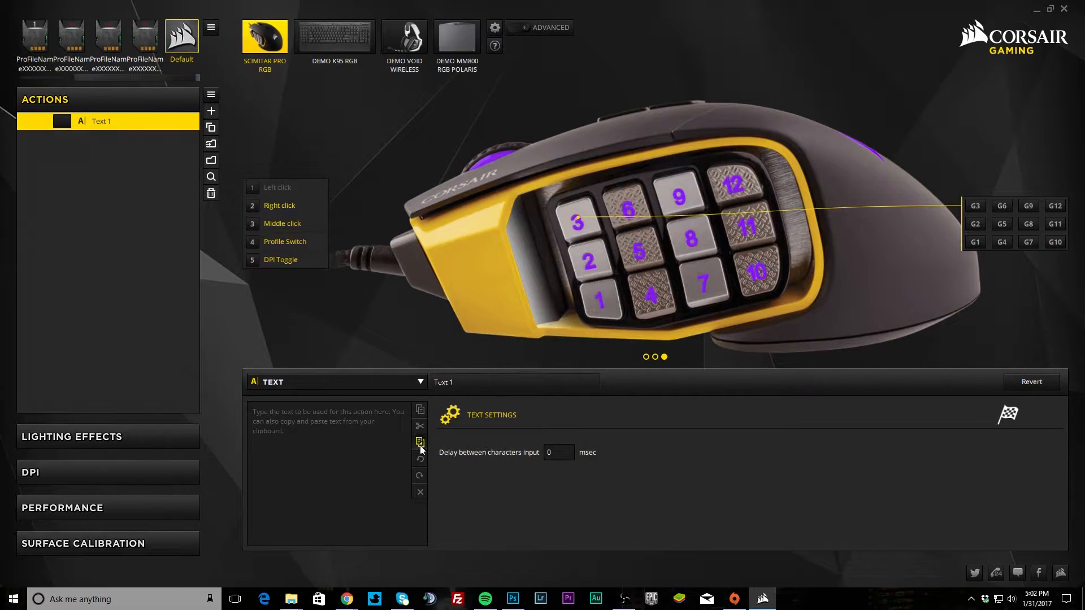
left_click(419, 382)
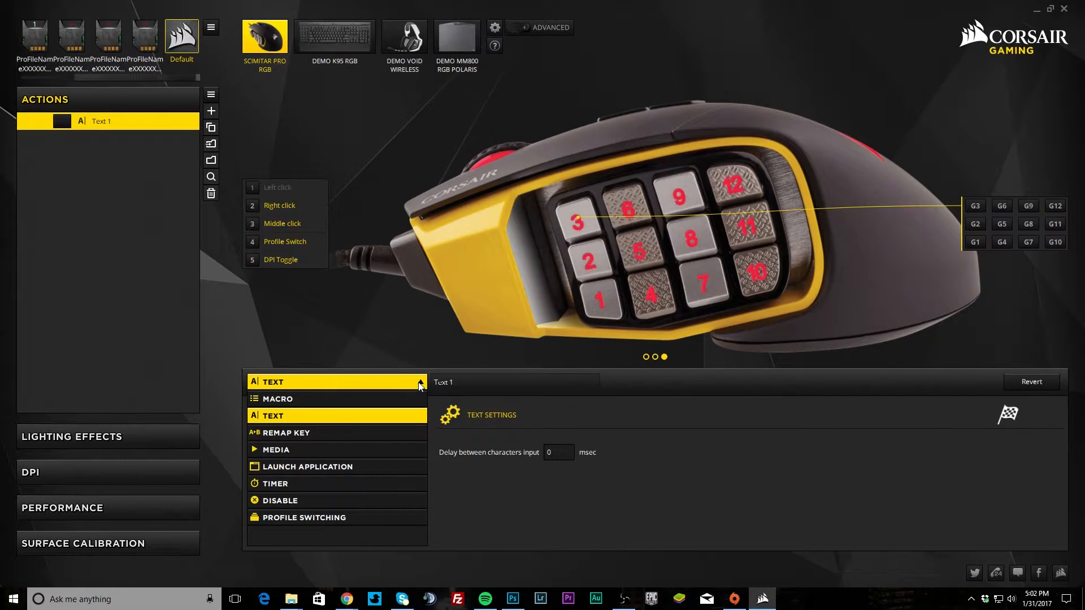
left_click(361, 440)
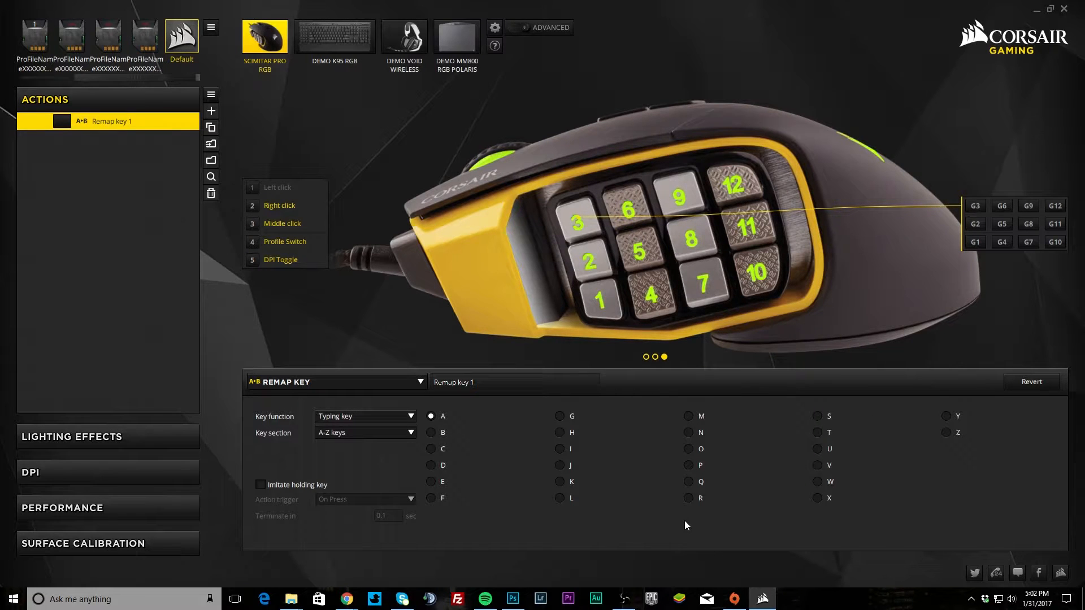
Set the remap's key section to Function keys and then to Numbers and symbol keys.
left_click(367, 429)
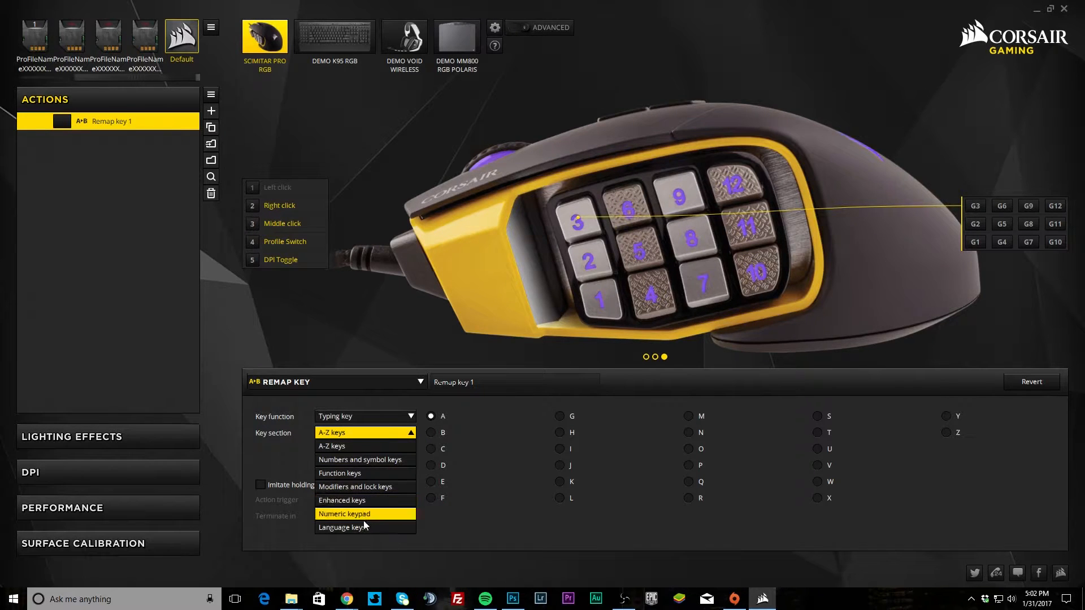
left_click(358, 474)
left_click(370, 433)
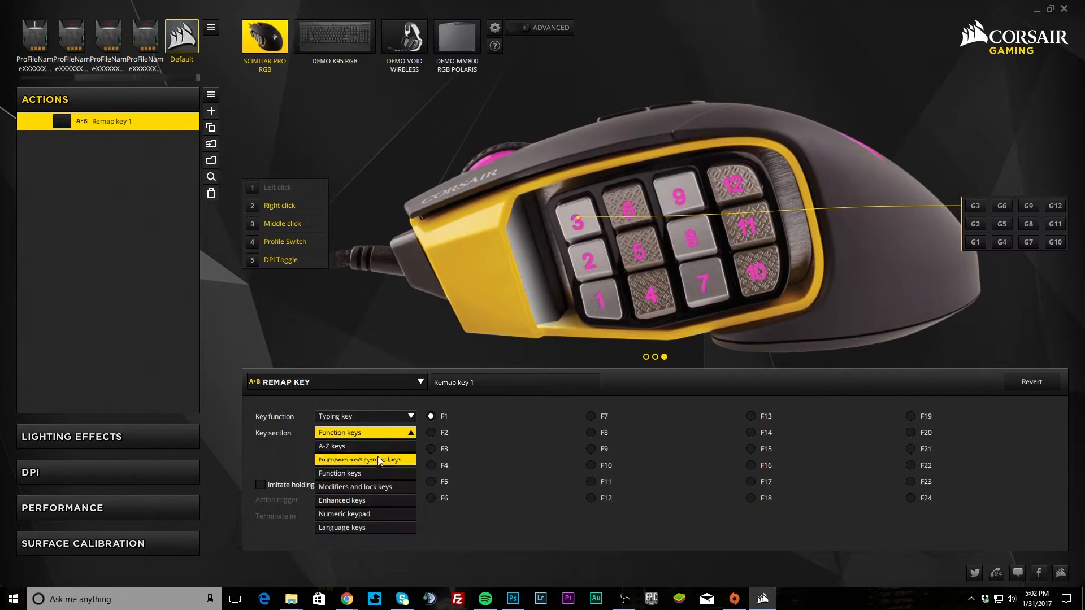
left_click(379, 460)
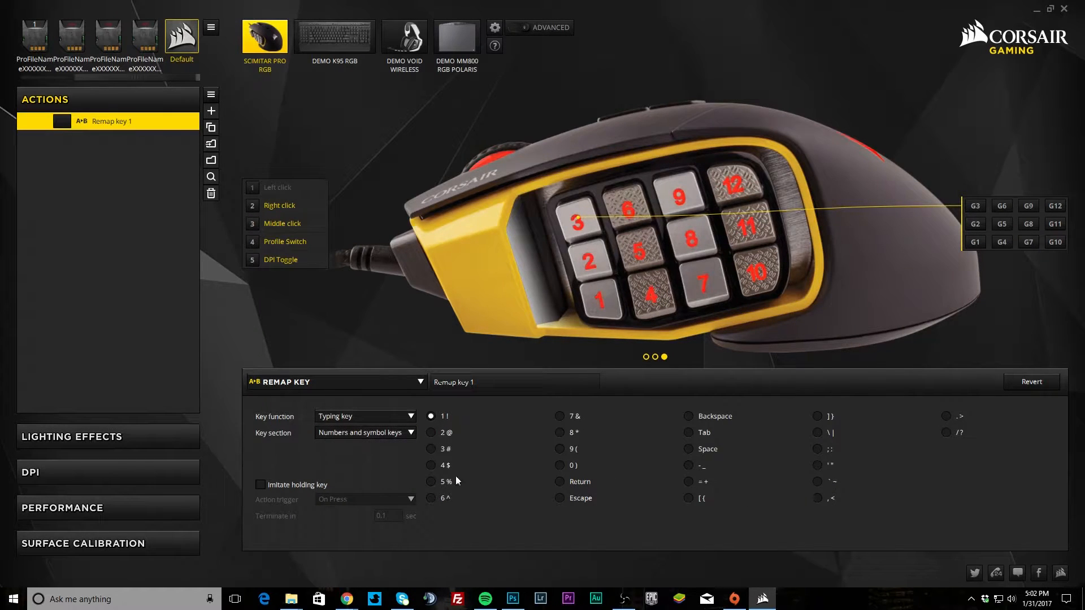
Switch the key function to Mouse button, then Keystroke, and return it to Typing key.
left_click(358, 414)
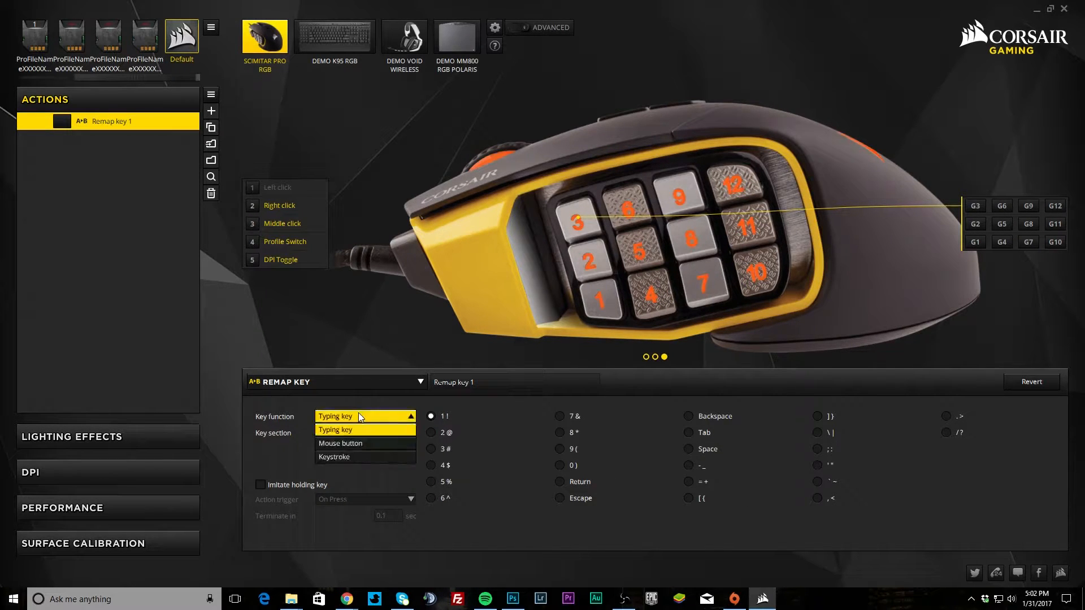
left_click(356, 444)
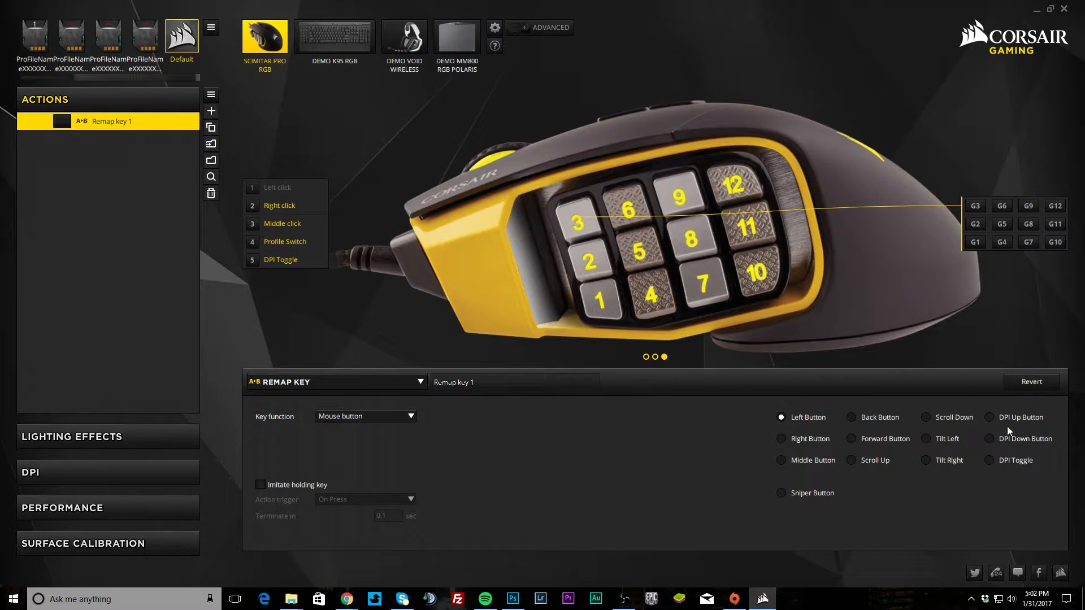
left_click(349, 416)
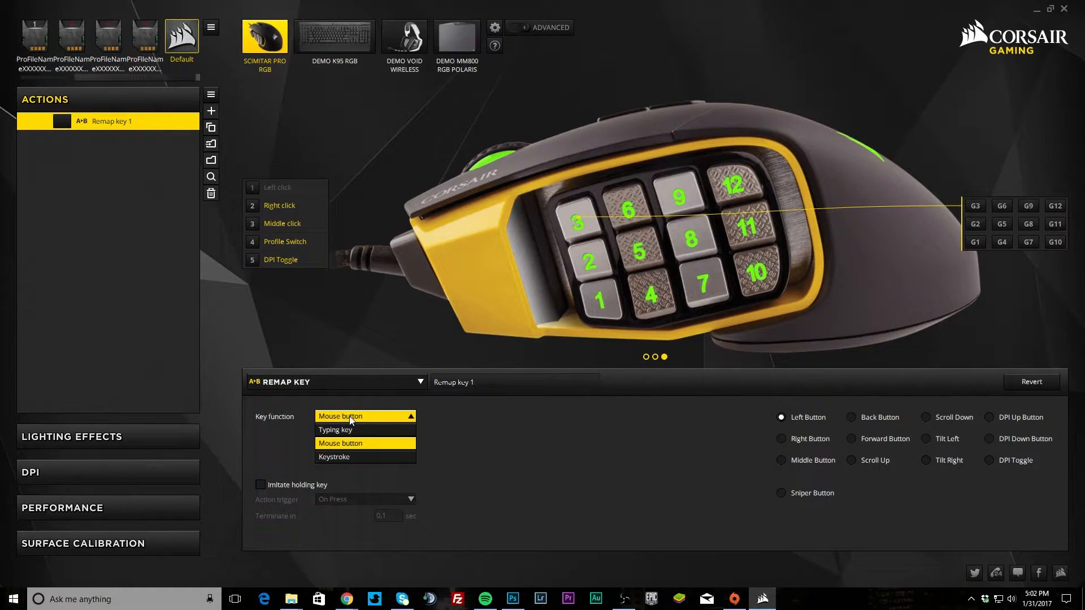
left_click(340, 452)
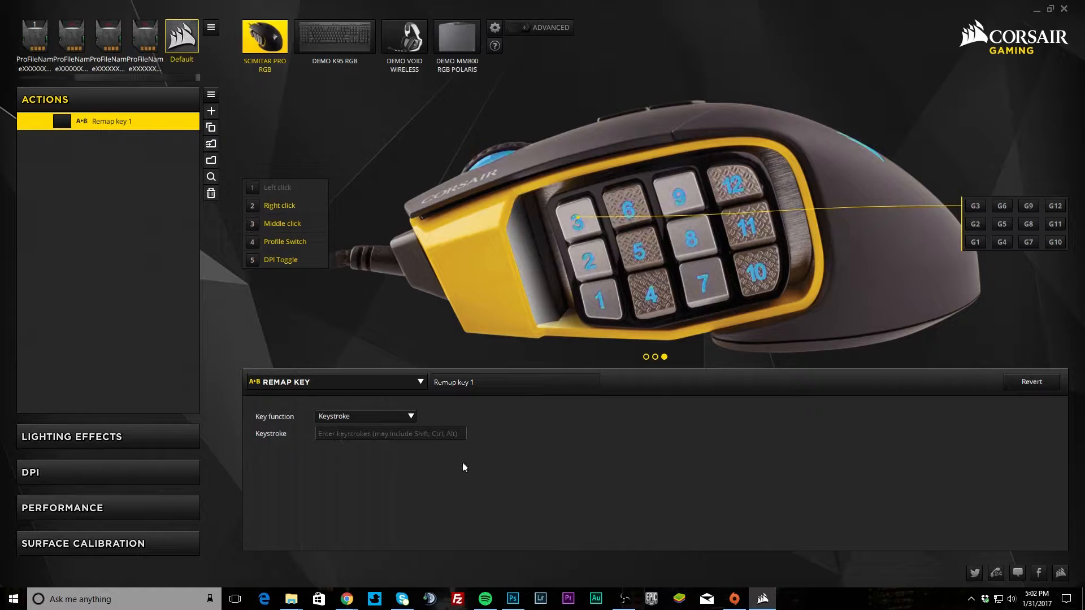
left_click(389, 419)
left_click(379, 435)
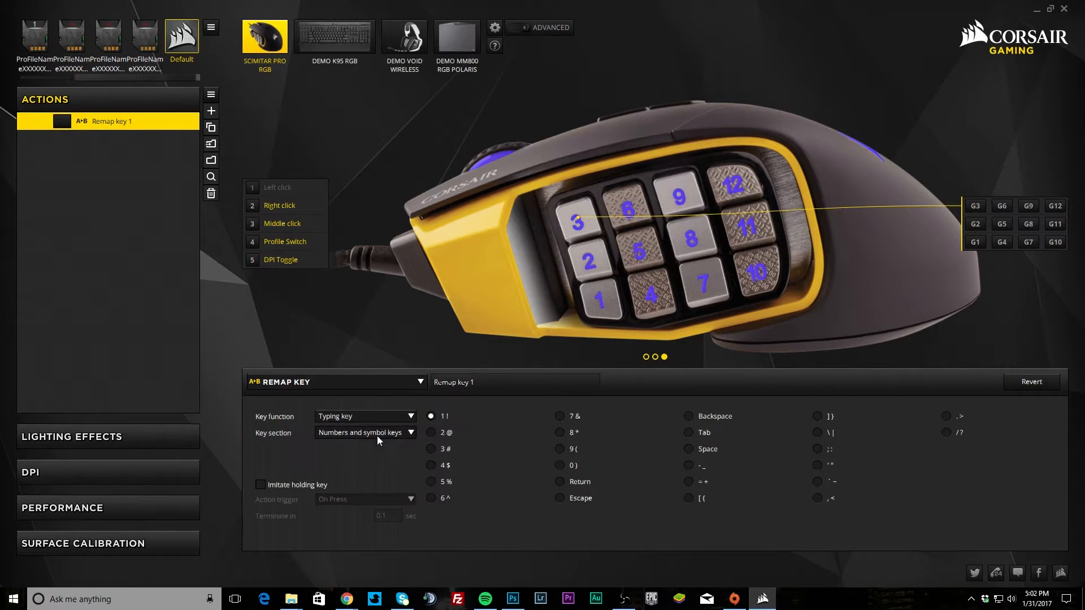
Change the action's type to Media and then to Launch Application.
left_click(331, 385)
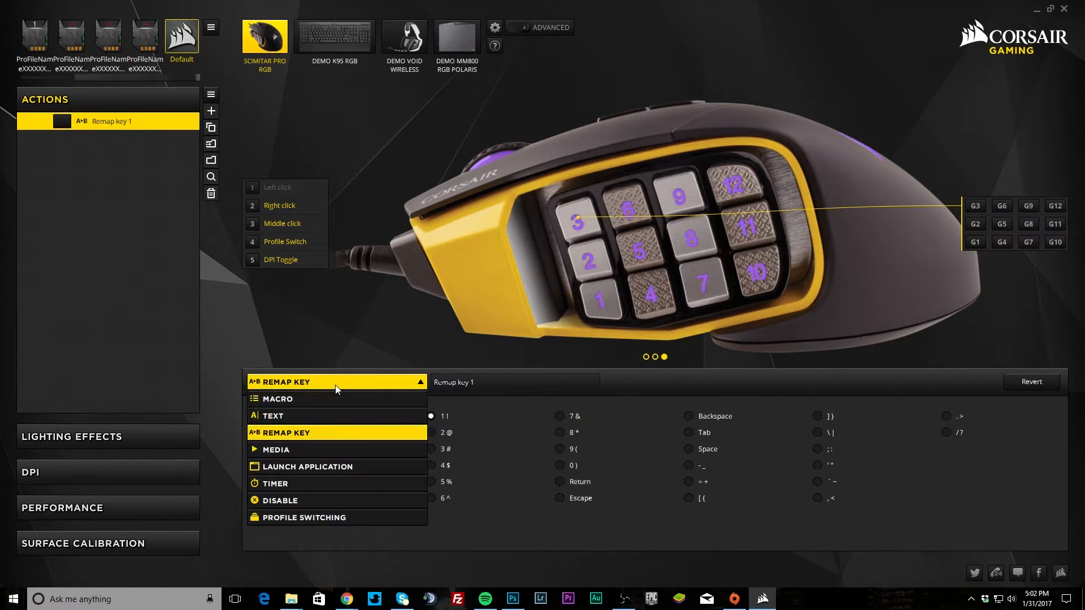
left_click(317, 445)
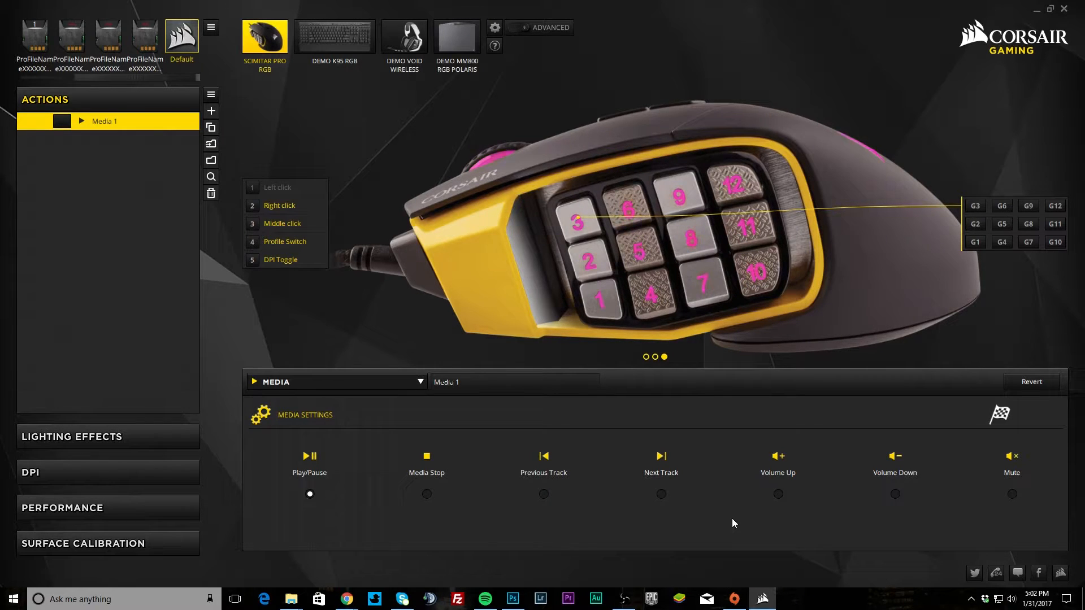
left_click(351, 384)
left_click(317, 467)
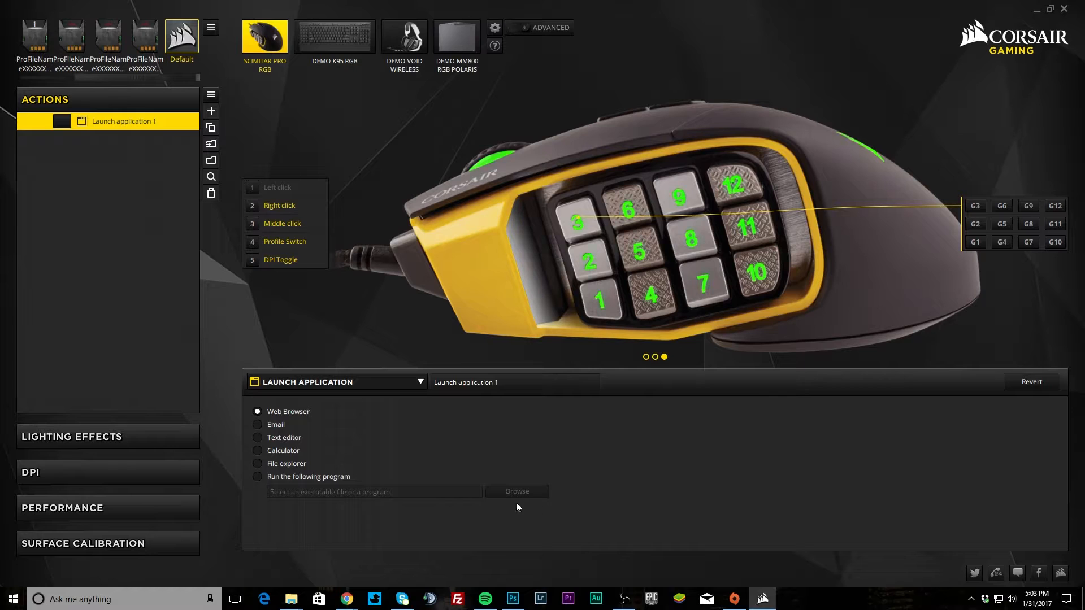
Change the action's type to Timer and look at the choices for its start action.
left_click(339, 382)
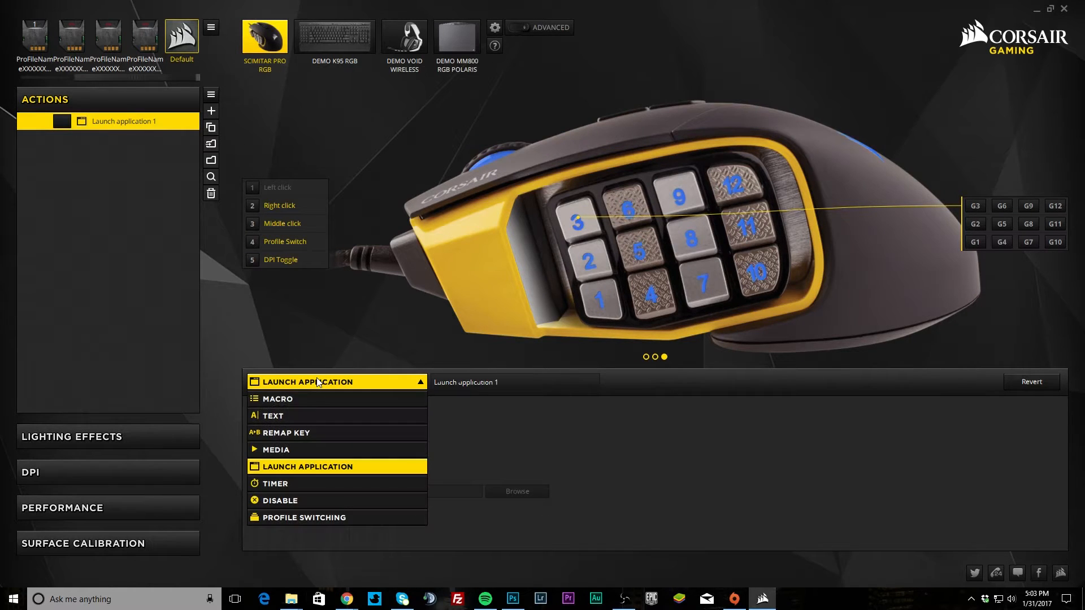
left_click(287, 485)
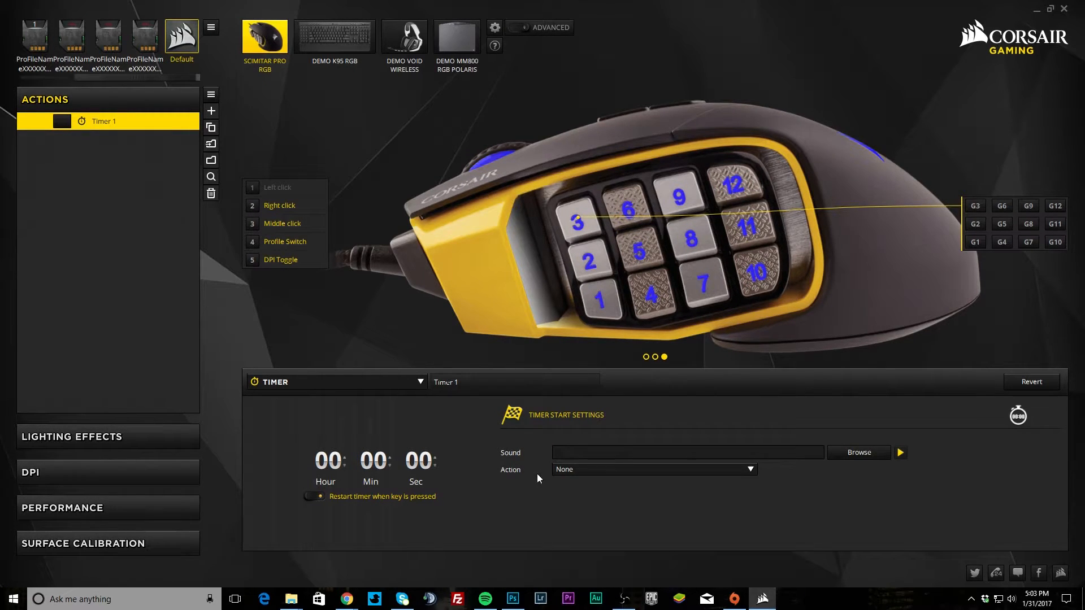
left_click(602, 476)
left_click(603, 473)
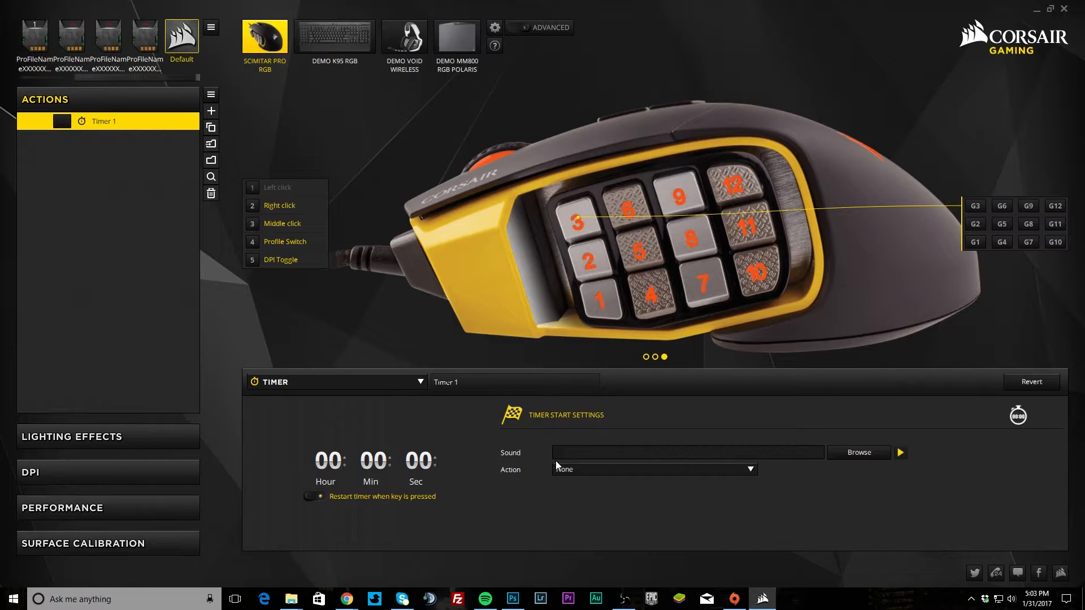
Try the Disable and Profile Switching action types and return the action to Macro.
left_click(369, 385)
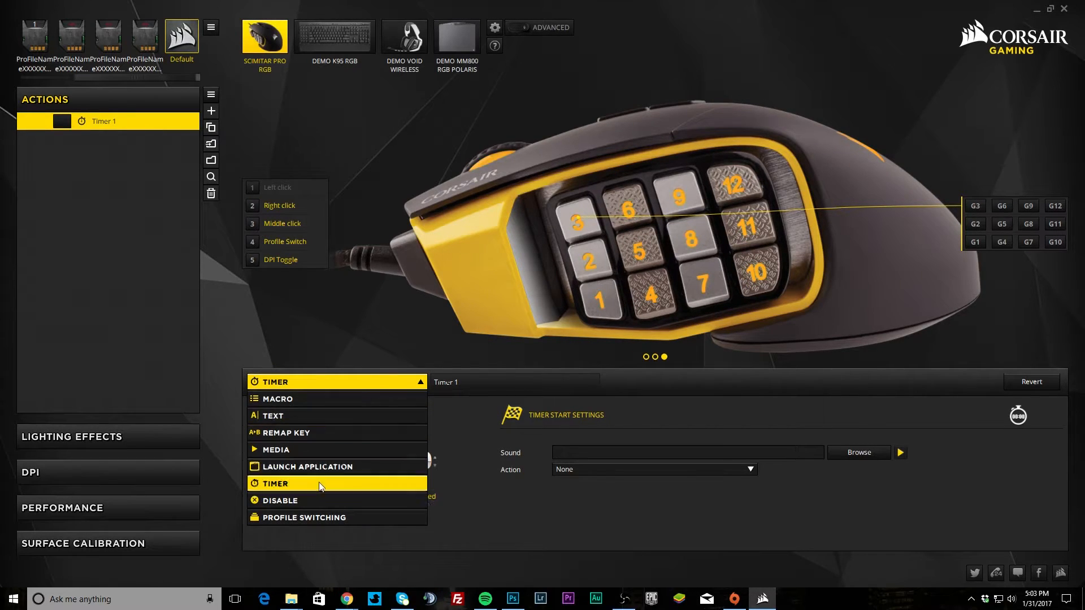
left_click(309, 497)
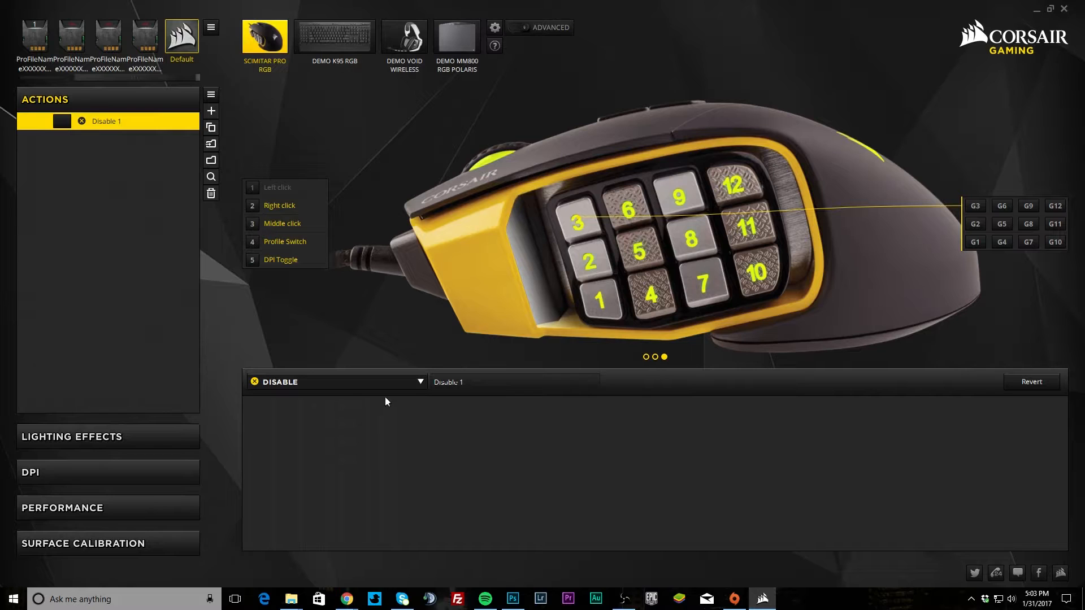
left_click(388, 382)
left_click(342, 519)
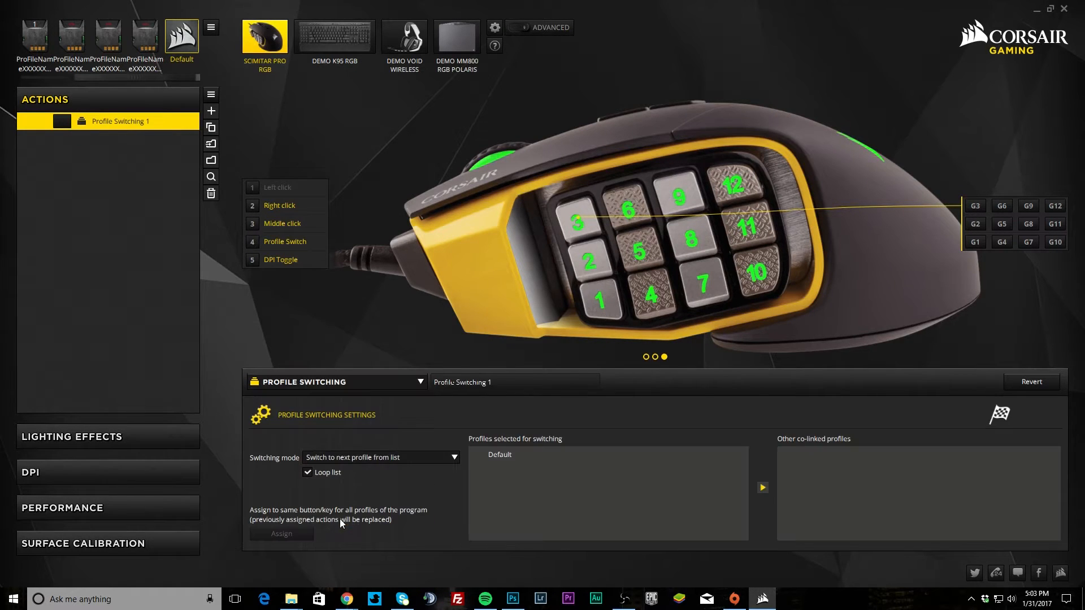
left_click(334, 383)
left_click(334, 399)
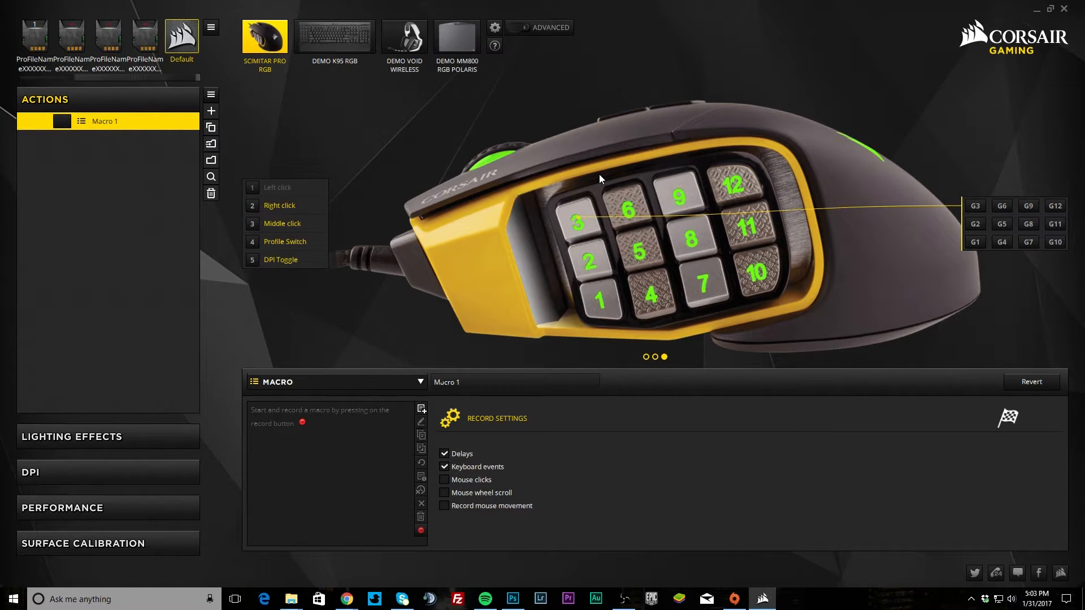
Open the lighting effects and remove the Default Rainbow effect from the Logo Zone and Side Zone.
left_click(91, 428)
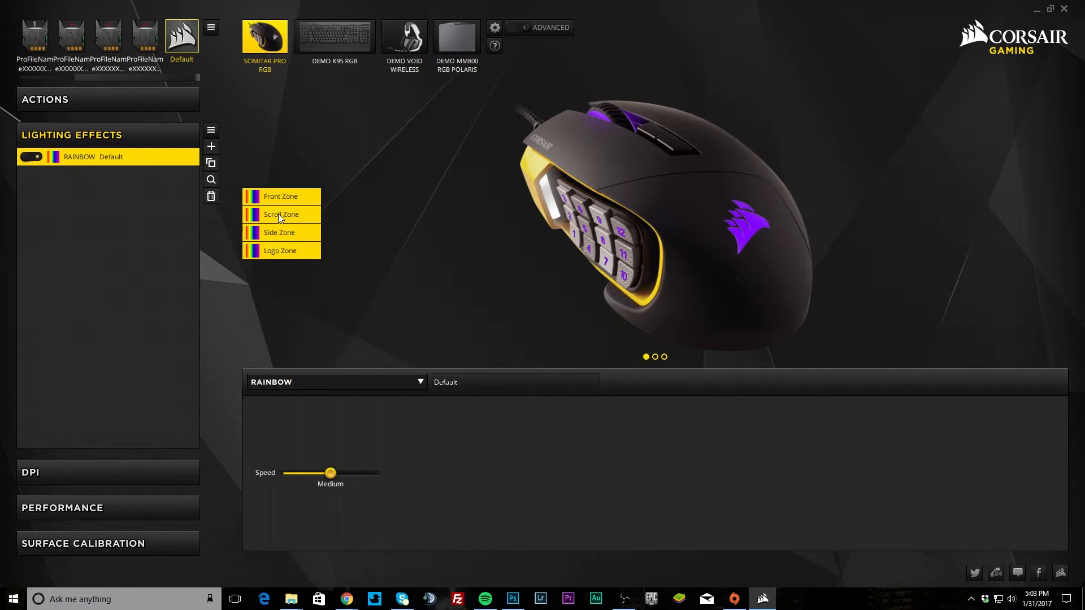
left_click(276, 249)
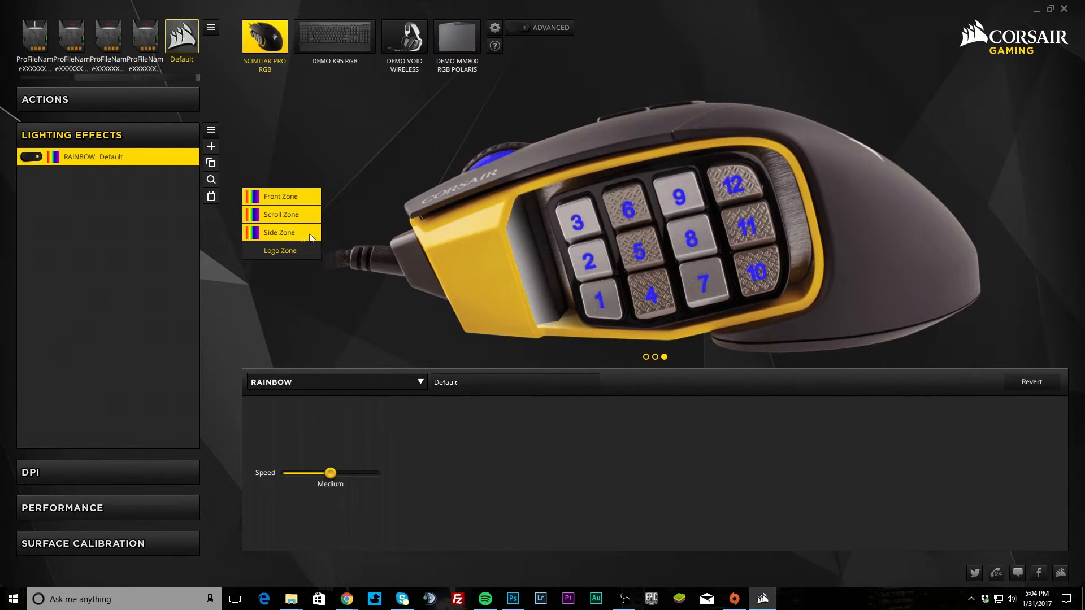
left_click(289, 232)
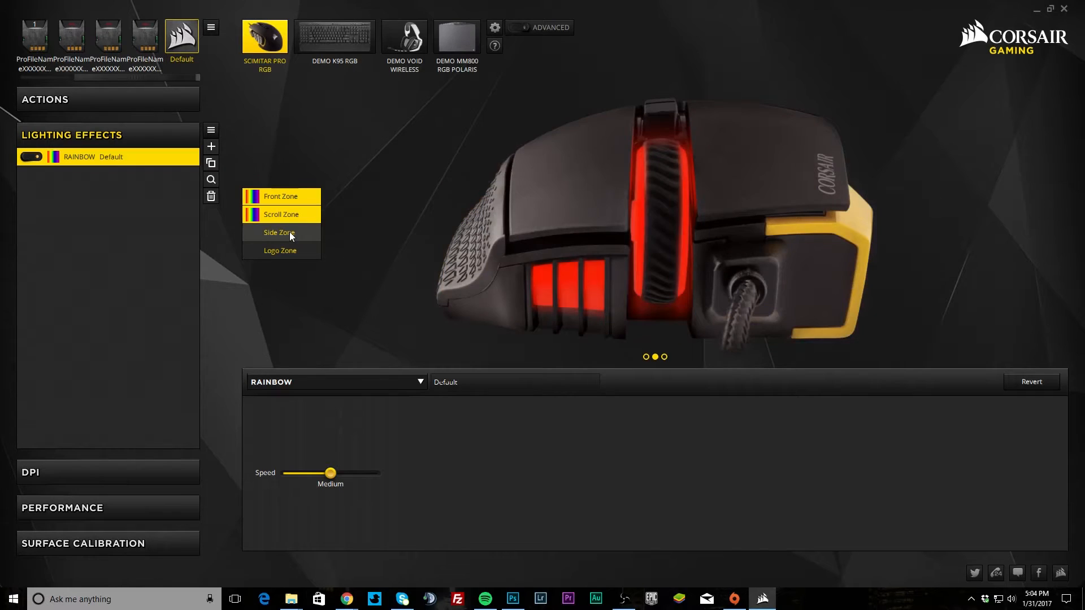
Reapply the Default Rainbow effect to the Side Zone and Logo Zone.
left_click(664, 357)
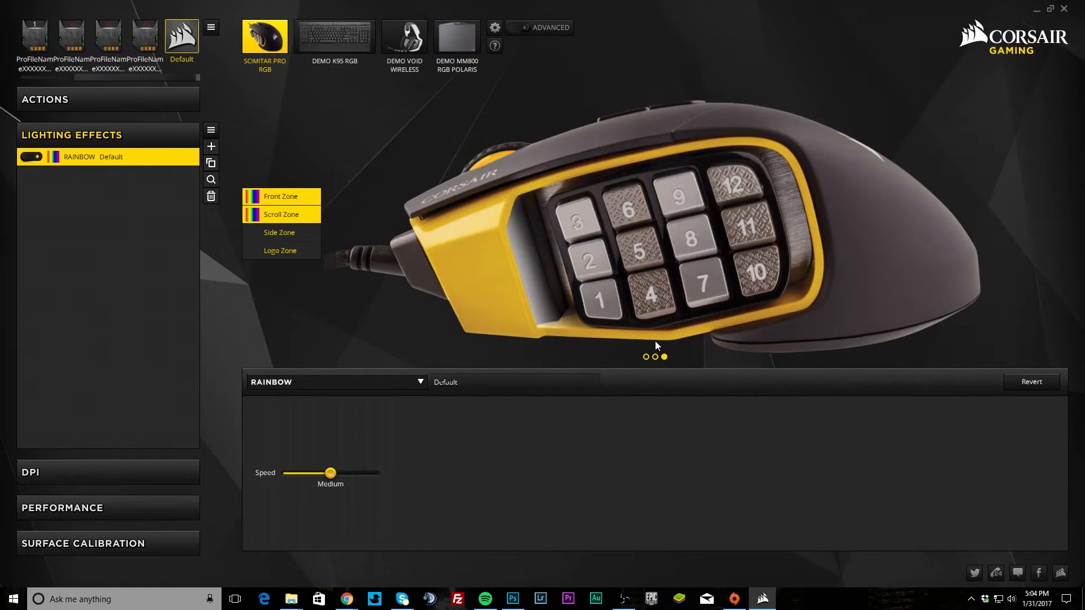
left_click(292, 231)
left_click(267, 250)
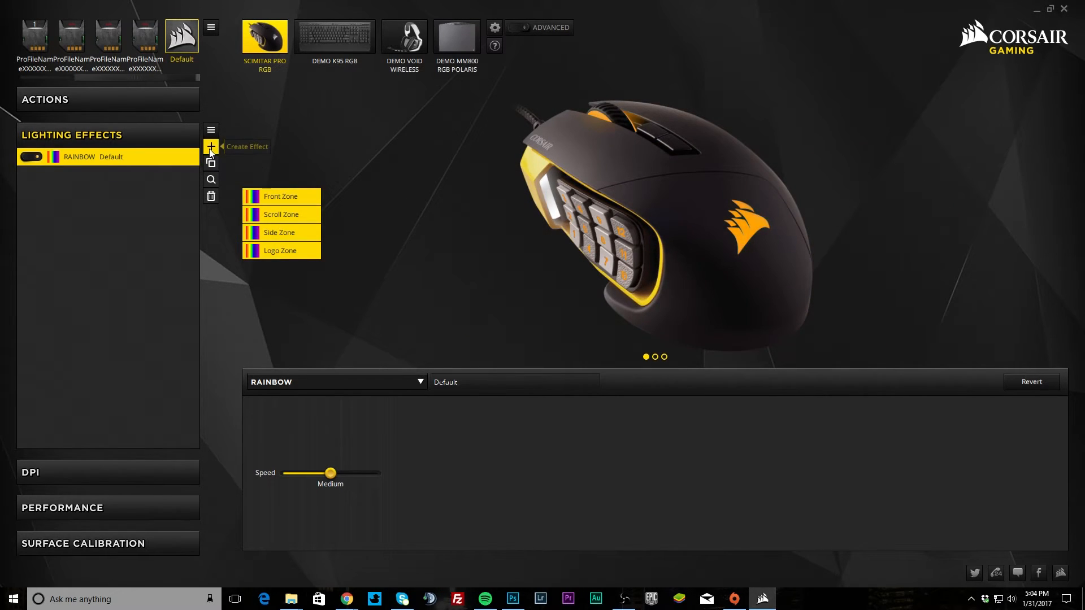
Create a second Rainbow lighting effect and look at the effect types available for the Default one.
left_click(210, 149)
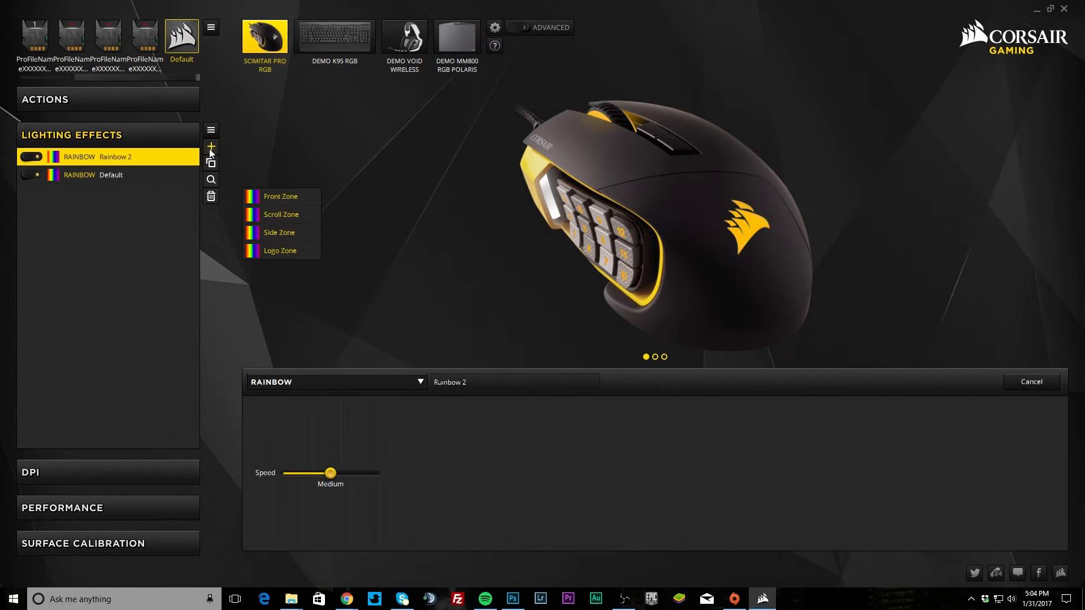
left_click(93, 170)
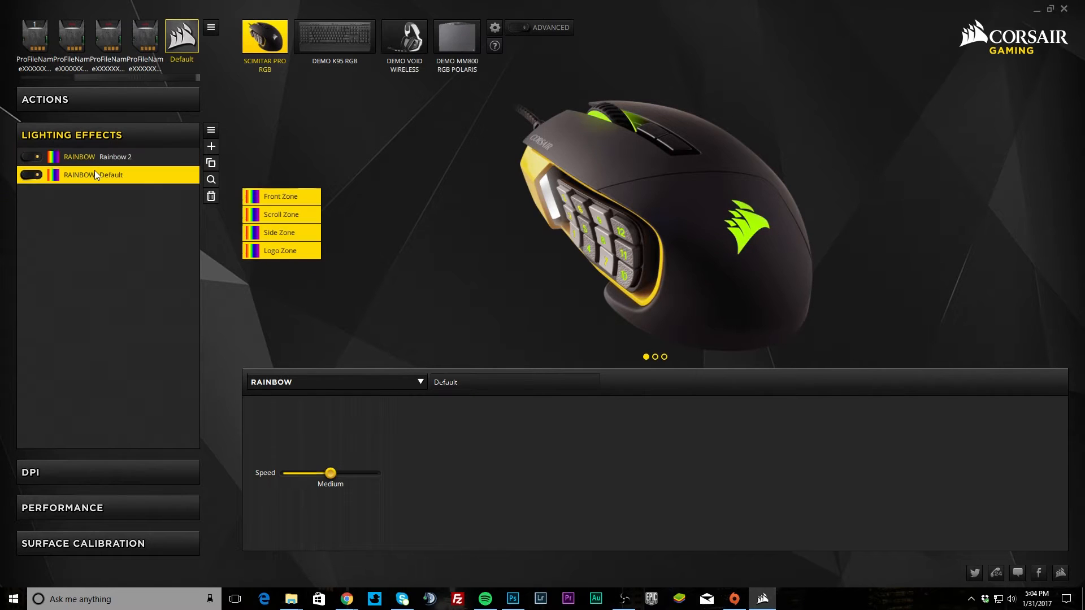
left_click(263, 209)
left_click(259, 212)
left_click(354, 385)
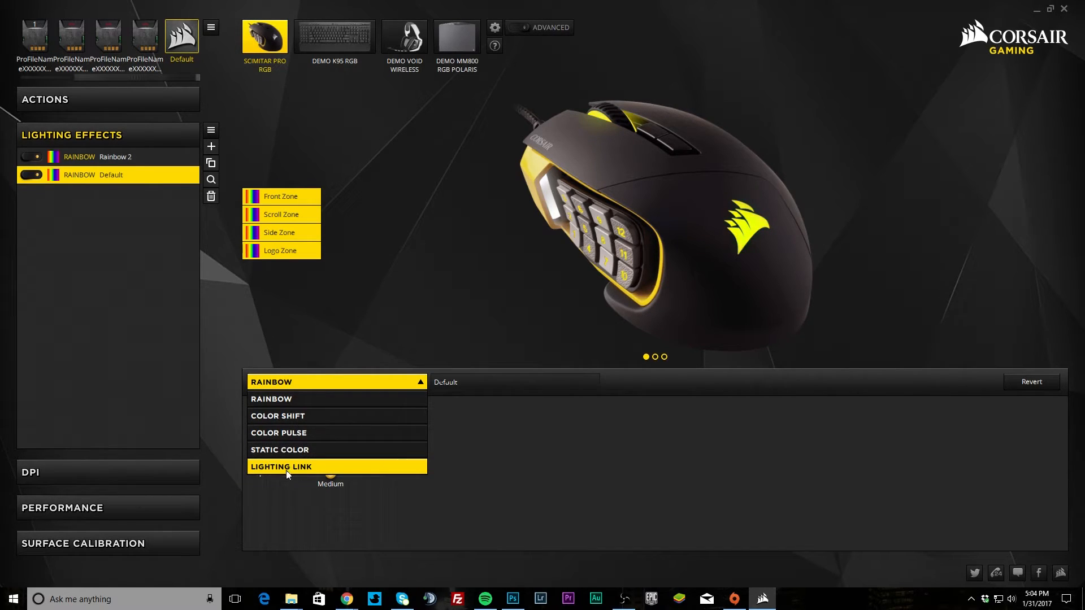
left_click(552, 493)
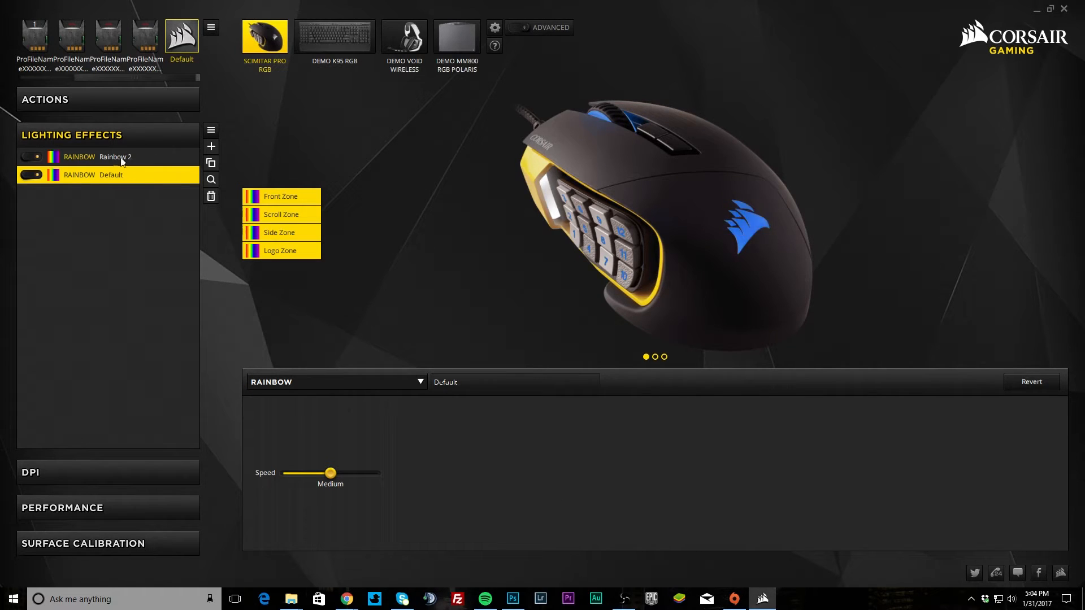
Review the mouse's DPI stages, performance settings and surface calibration page.
left_click(117, 478)
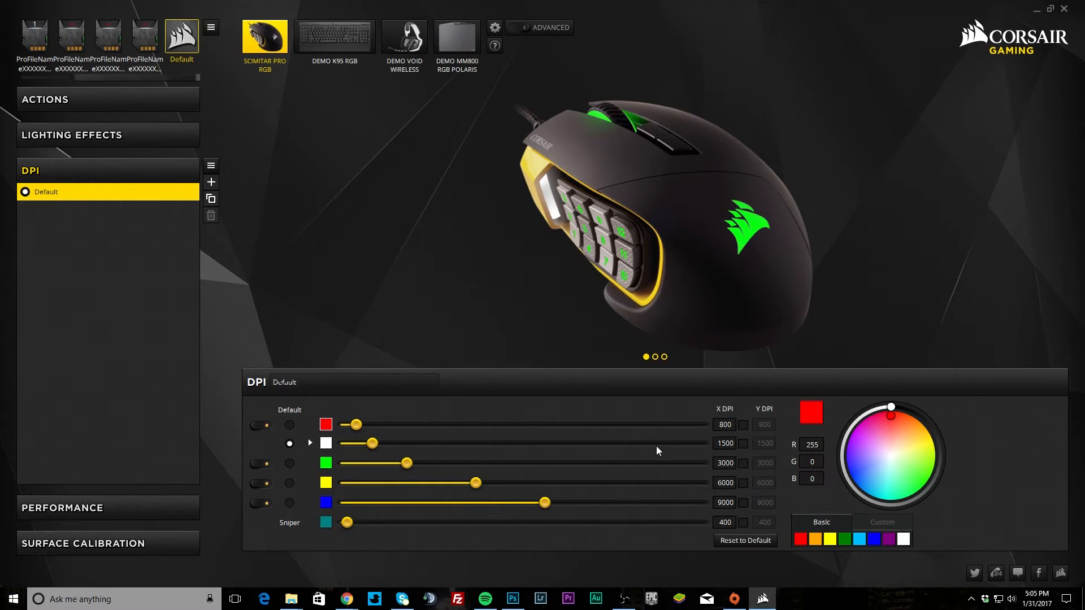
left_click(77, 506)
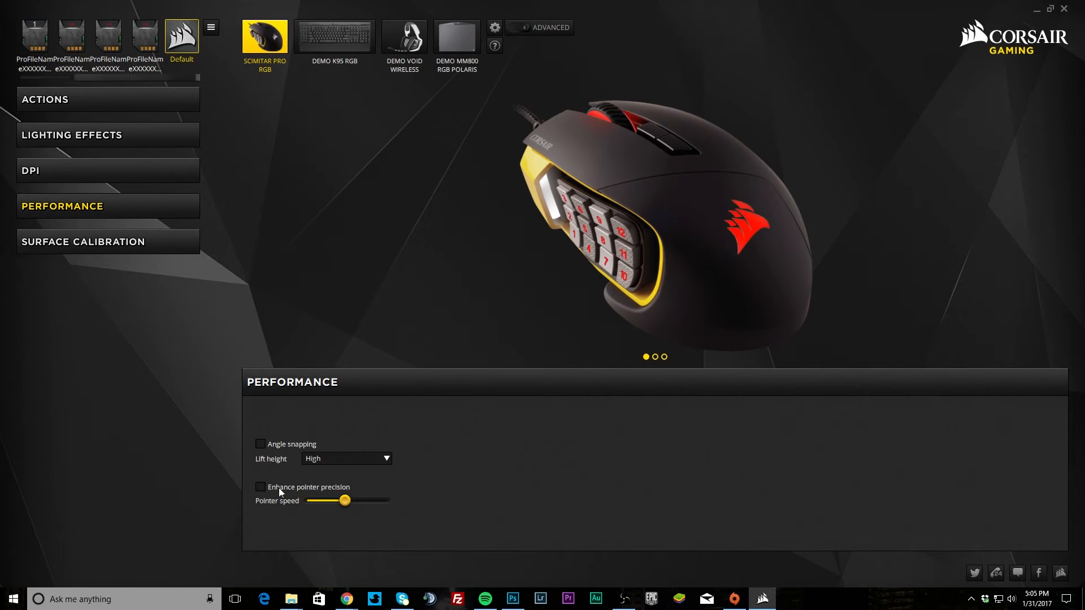
left_click(129, 251)
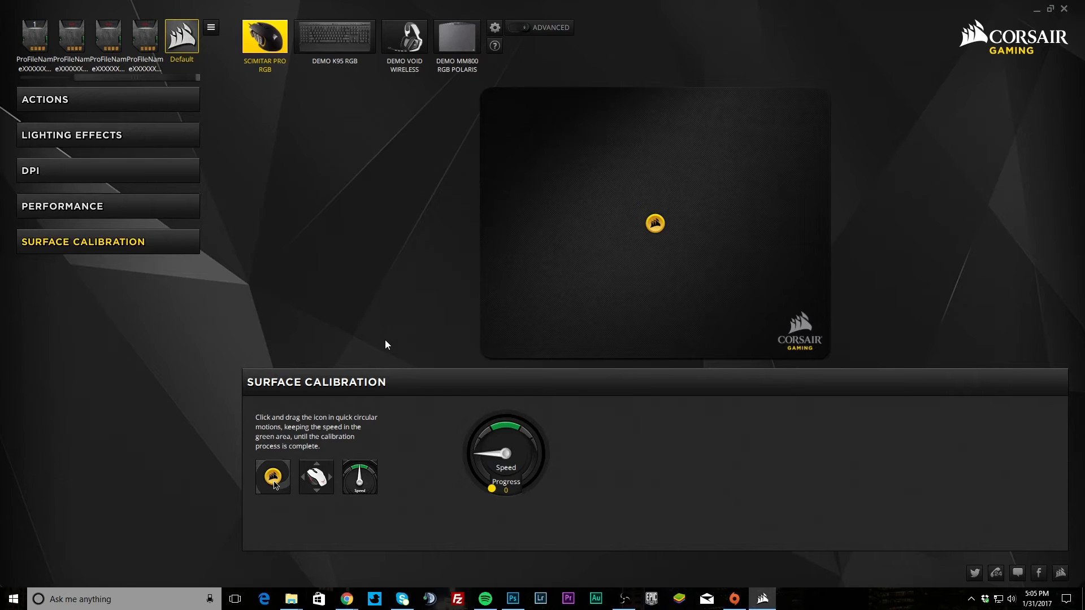